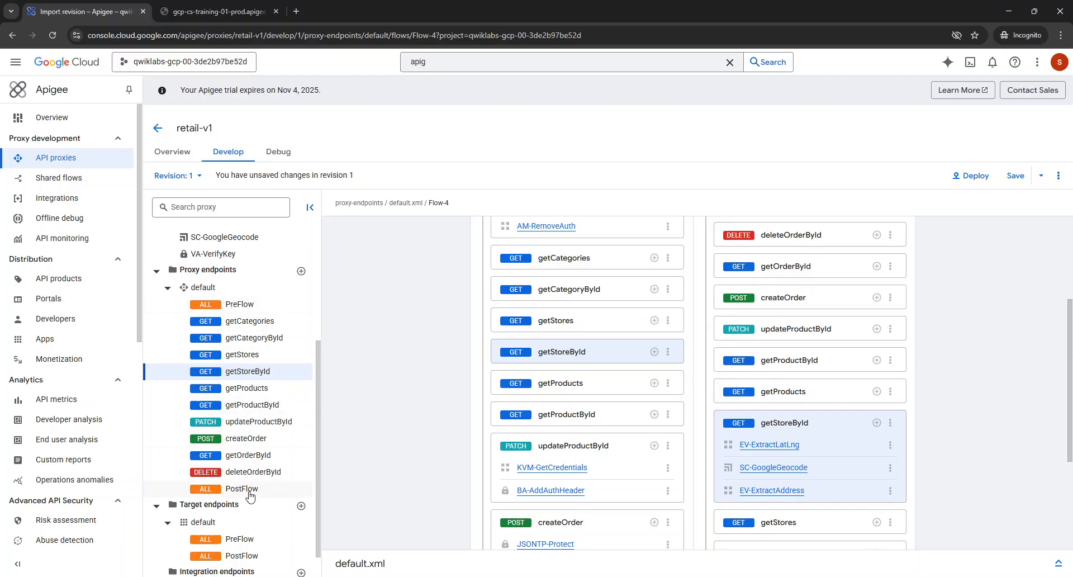
- Examine the default proxy endpoint's request and response flows, including the policies attached to the getStoreById response
scroll(249, 496, "down", 1)
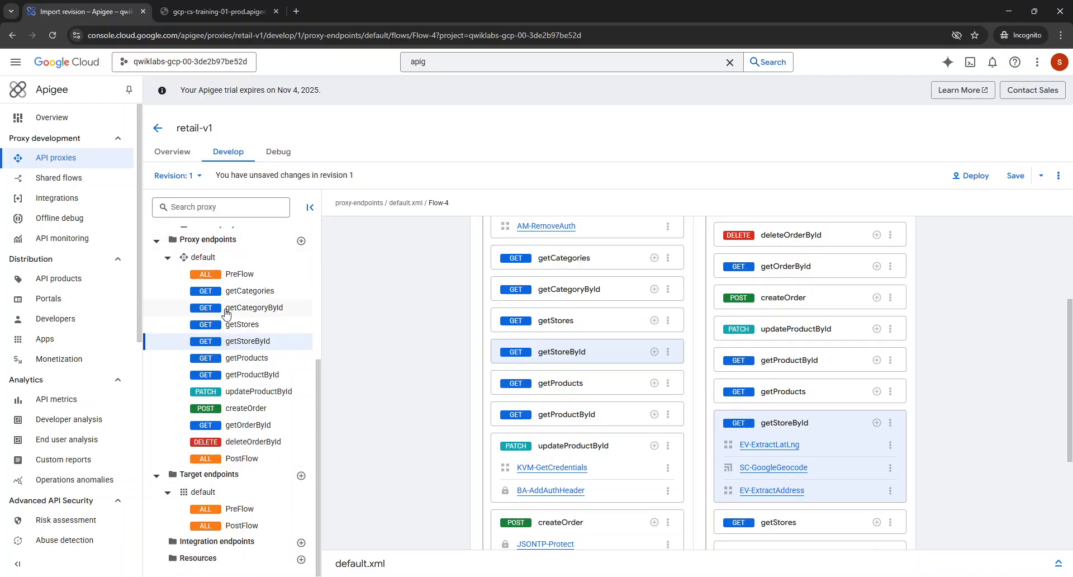
scroll(579, 381, "up", 3)
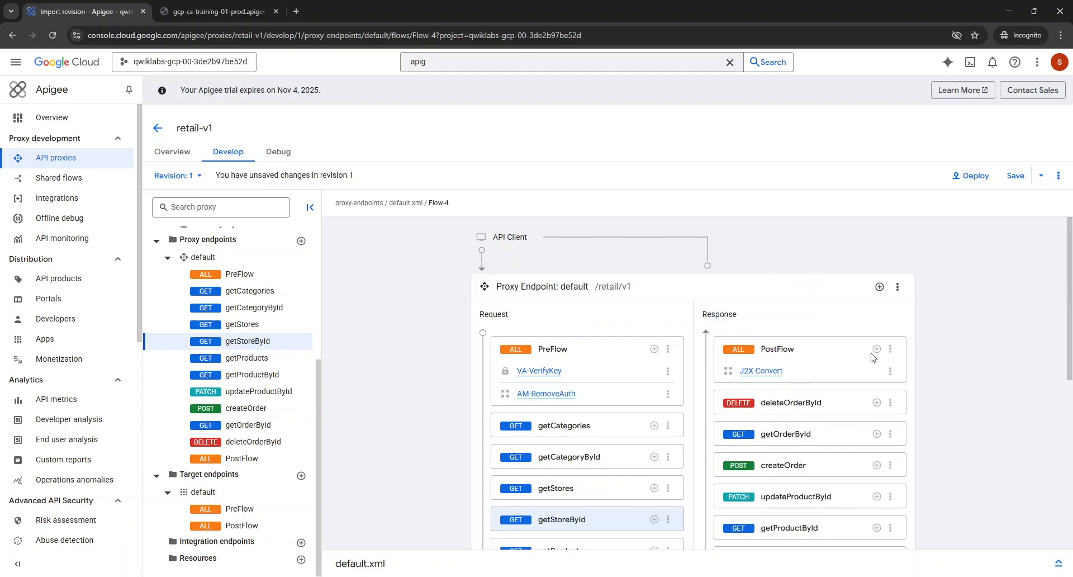
scroll(602, 403, "down", 2)
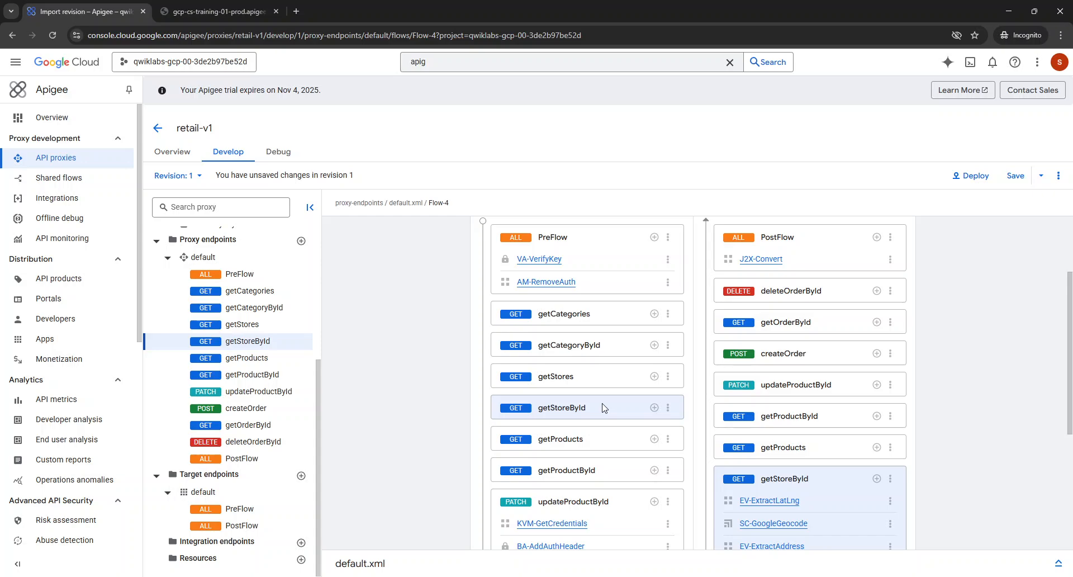
scroll(602, 407, "down", 2)
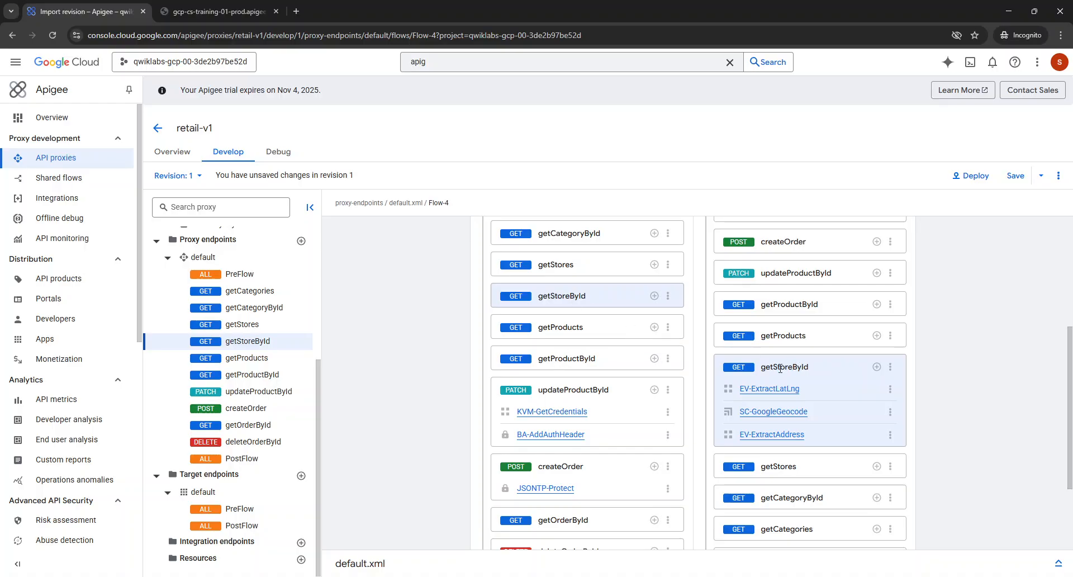
scroll(797, 331, "up", 4)
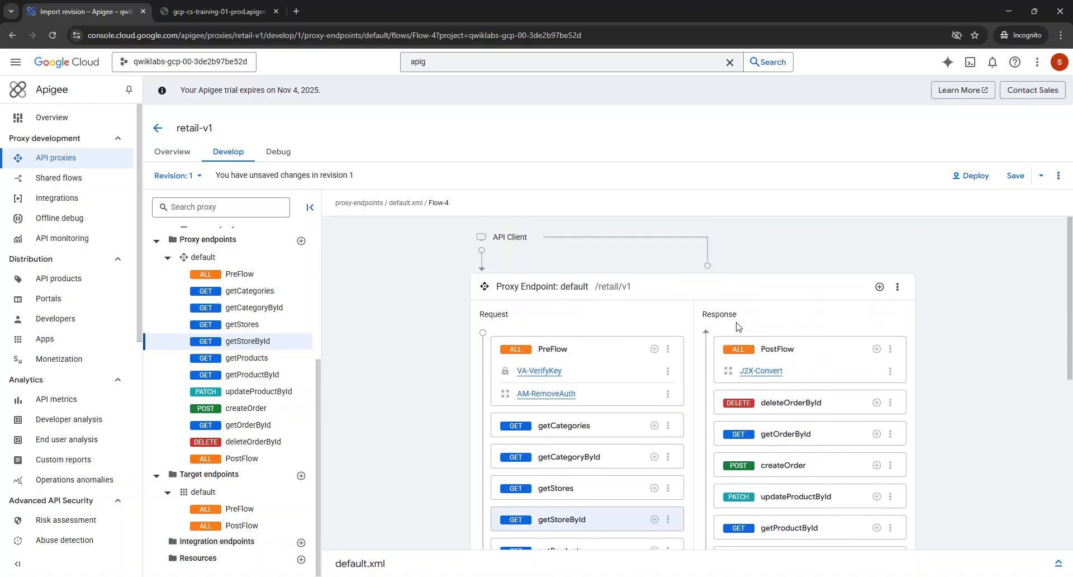
scroll(827, 374, "down", 3)
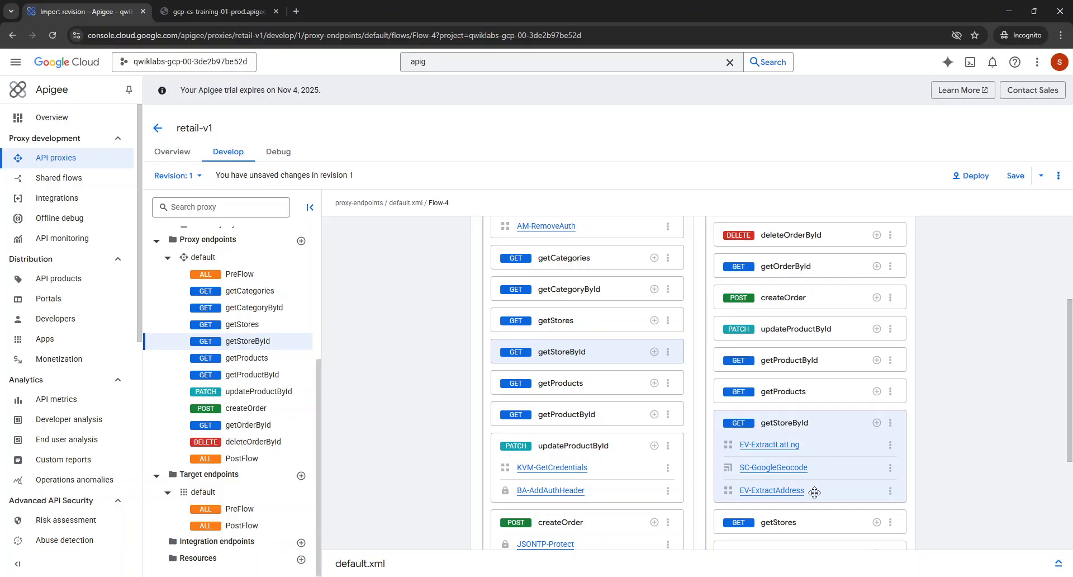
- Open the EV-ExtractLatLng policy's XML in an enlarged code pane and examine its lat and lng variables, JSON paths and source
scroll(239, 321, "up", 4)
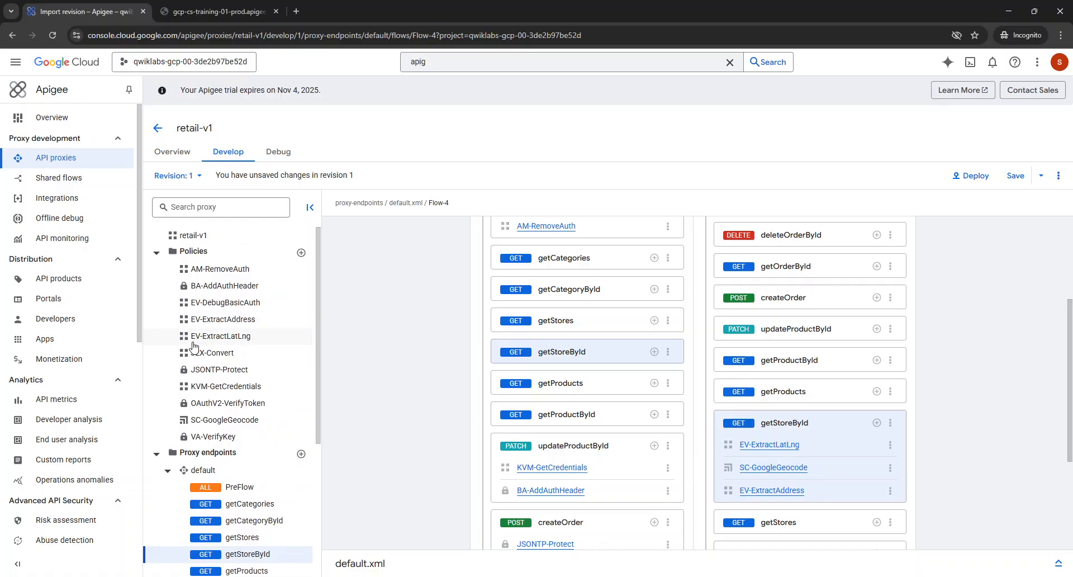
left_click(225, 338)
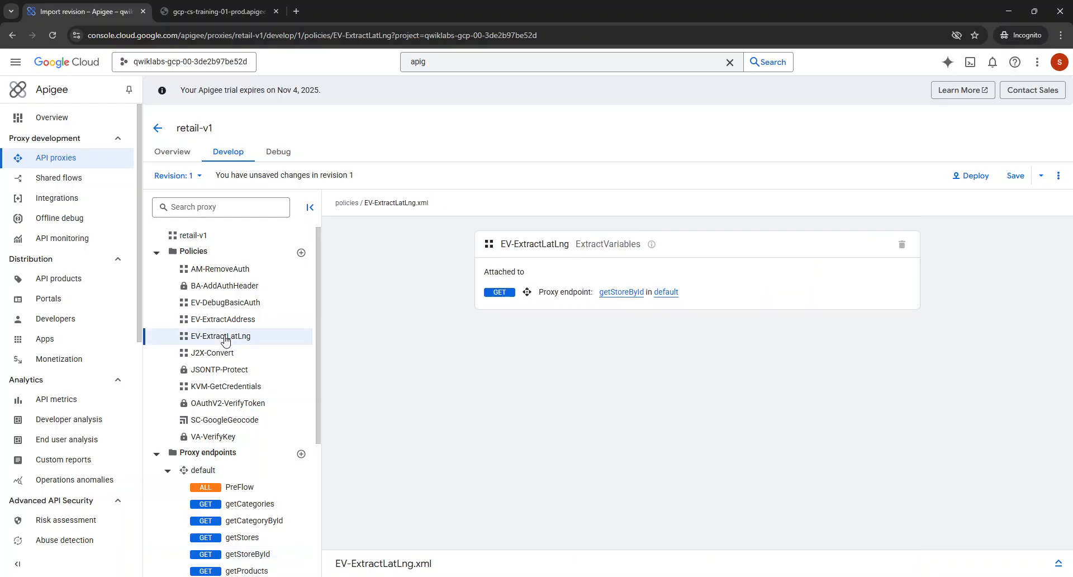
left_click(1058, 563)
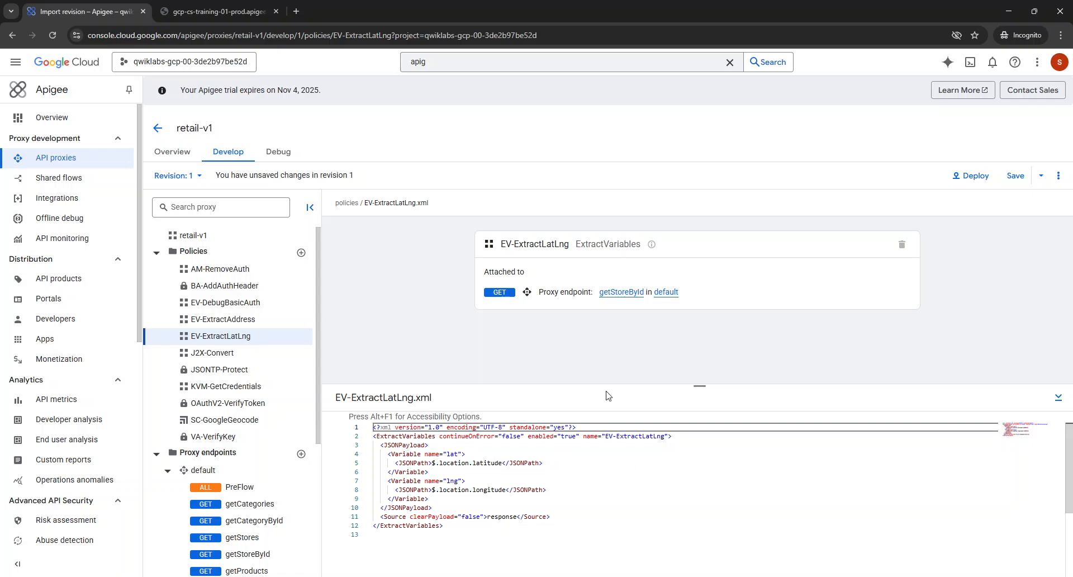
left_click_drag(607, 383, 609, 335)
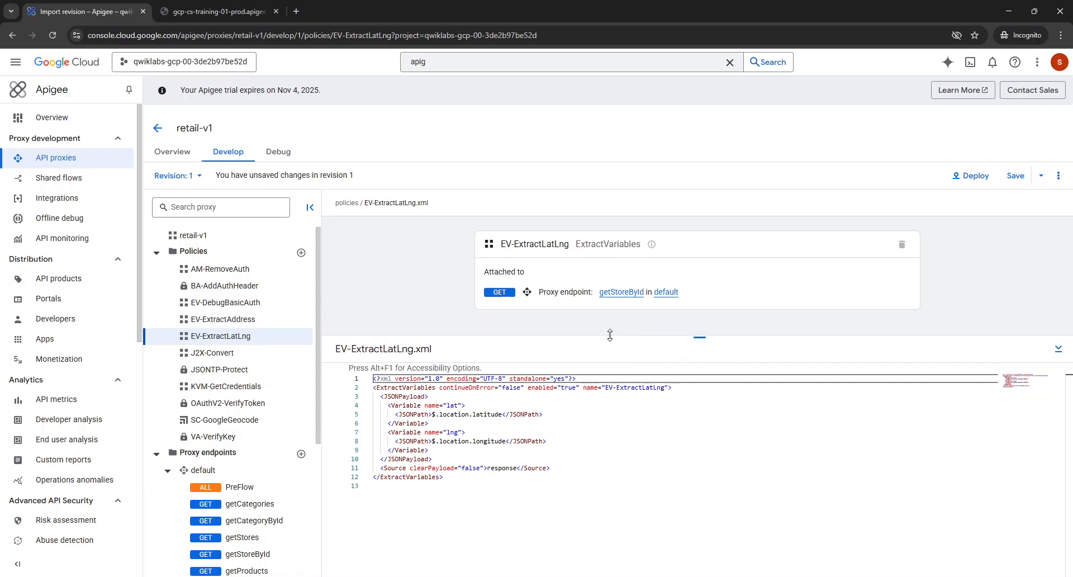
left_click(453, 412)
double_click(483, 413)
double_click(453, 405)
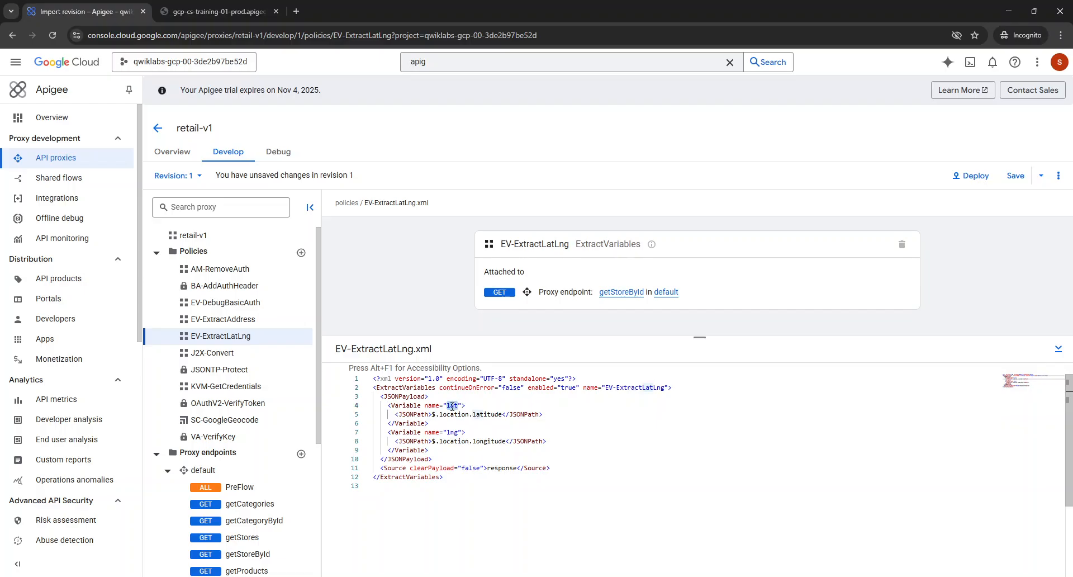
double_click(487, 441)
double_click(452, 432)
double_click(502, 468)
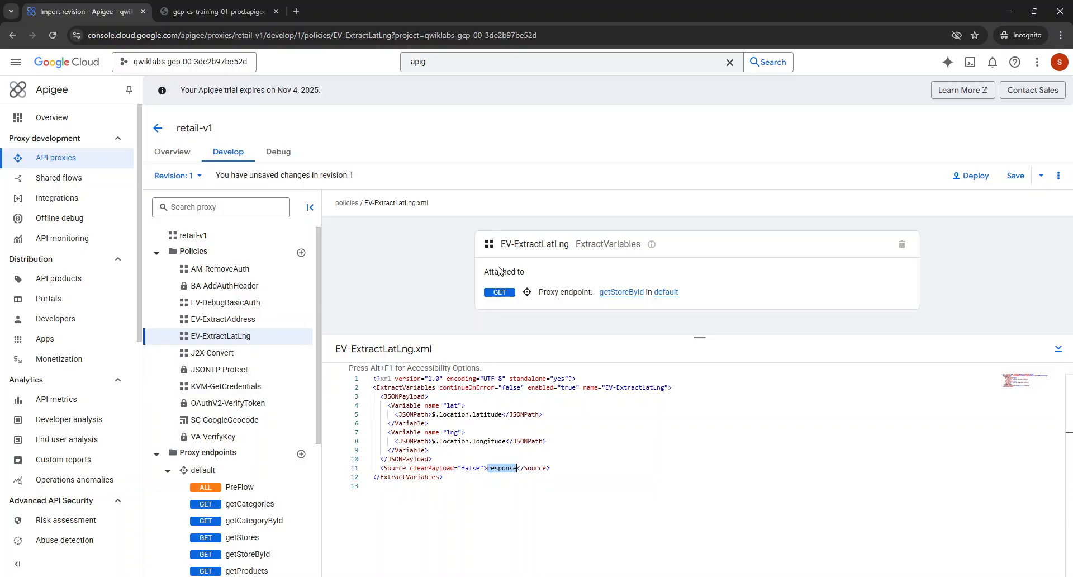
- Open the SC-GoogleGeocode policy and examine its ServiceCallout query parameters and HTTP target connection
left_click(225, 426)
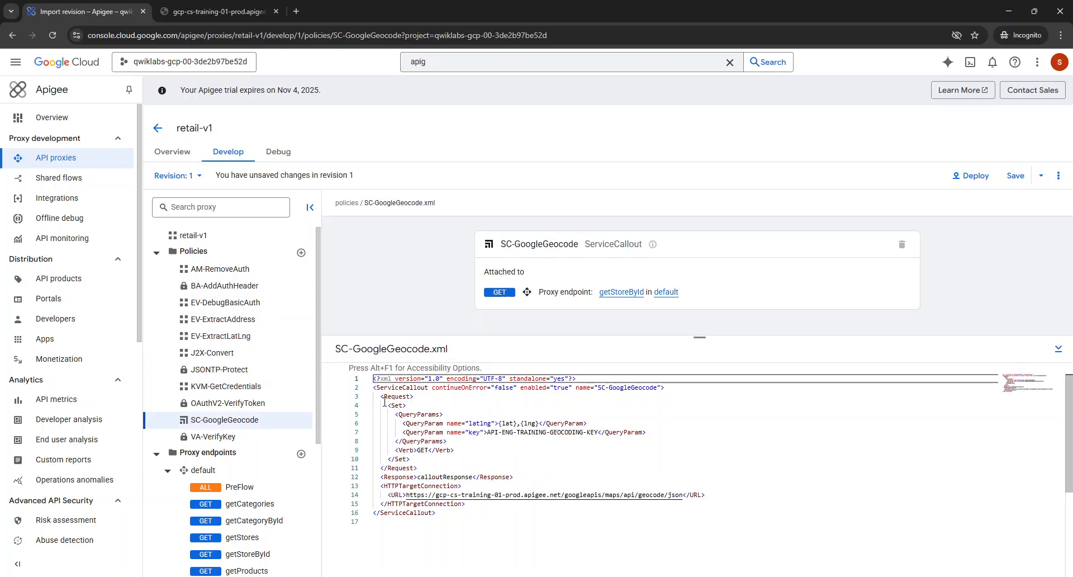
double_click(393, 387)
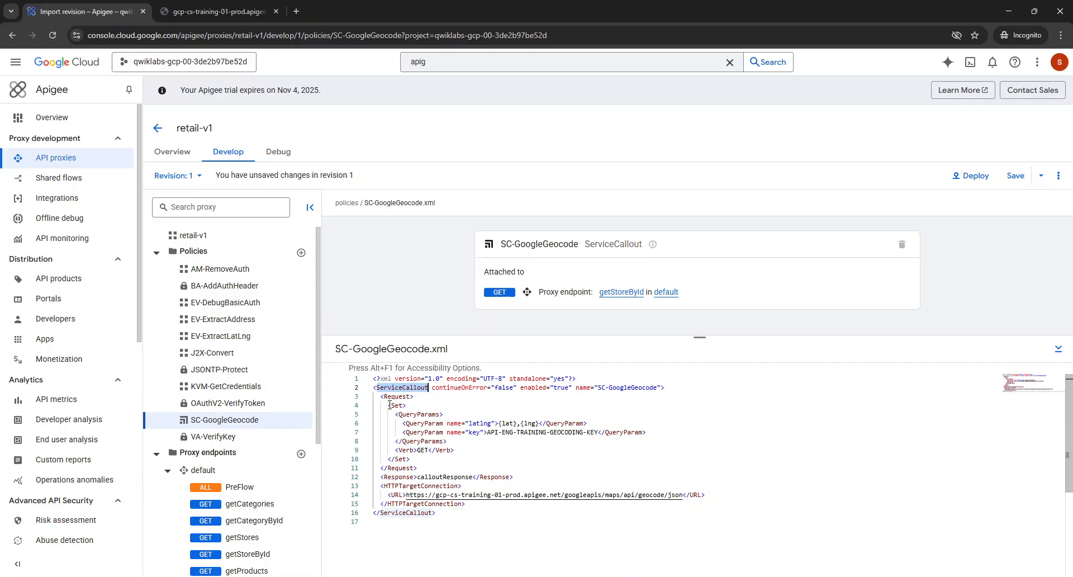
double_click(489, 423)
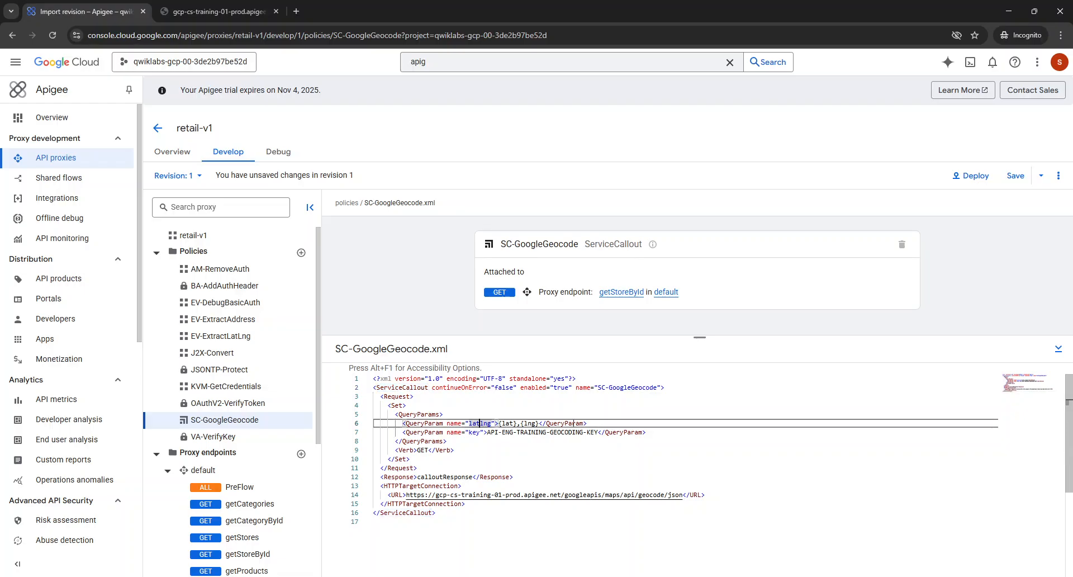
double_click(511, 423)
left_click(528, 422)
double_click(475, 432)
left_click_drag(487, 432, 597, 432)
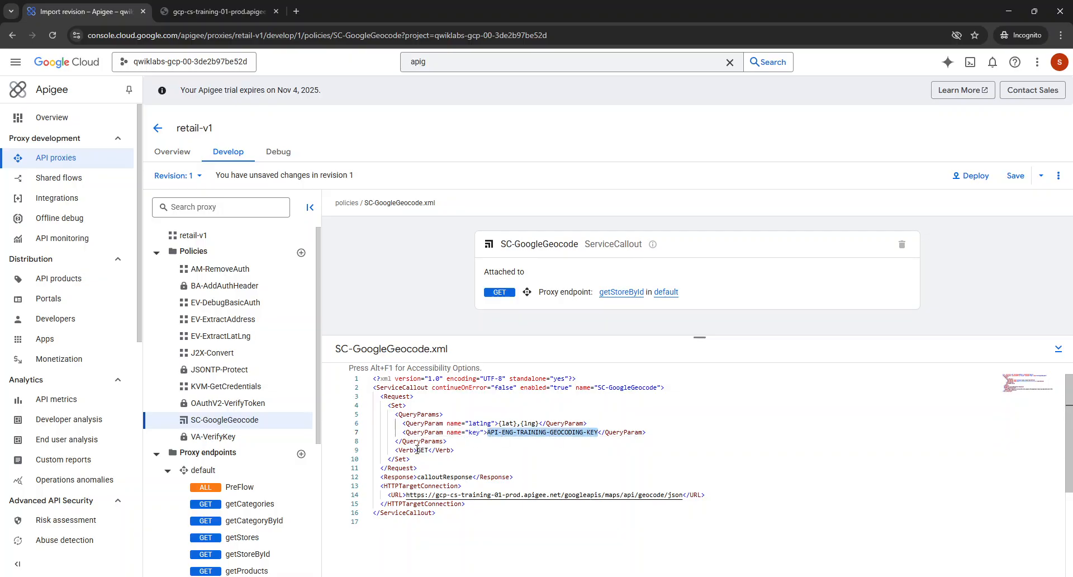
left_click(423, 484)
double_click(419, 486)
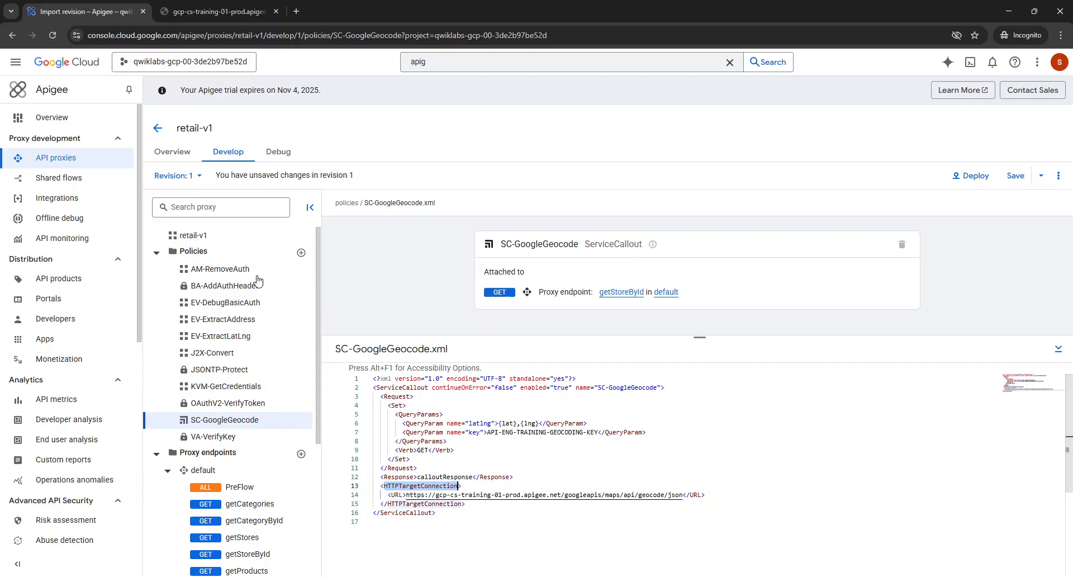
- Open the EV-ExtractAddress policy and examine its calloutResponse source and the JSON path to formatted_address
left_click(239, 321)
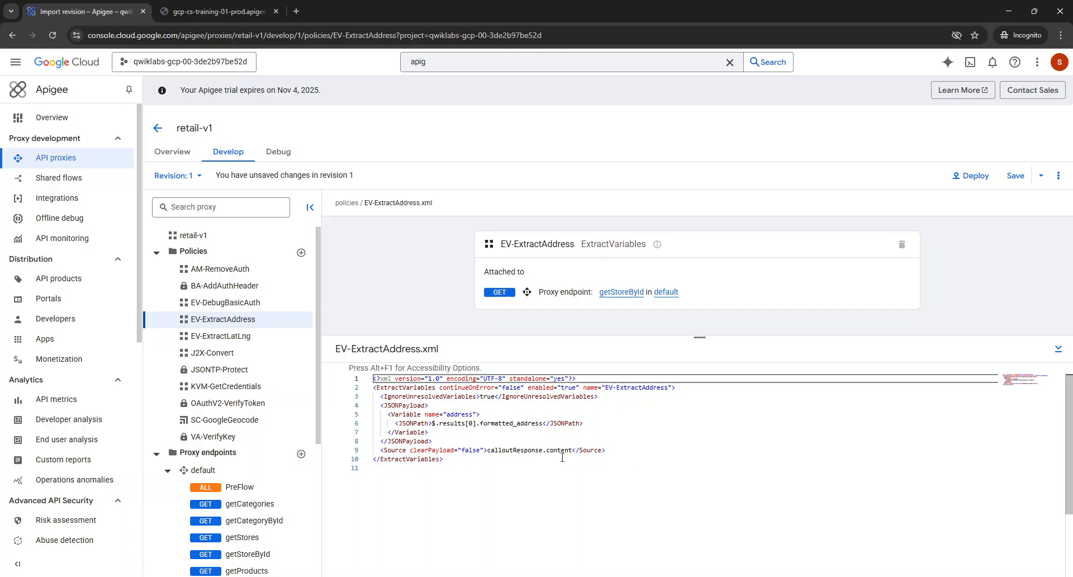
double_click(513, 450)
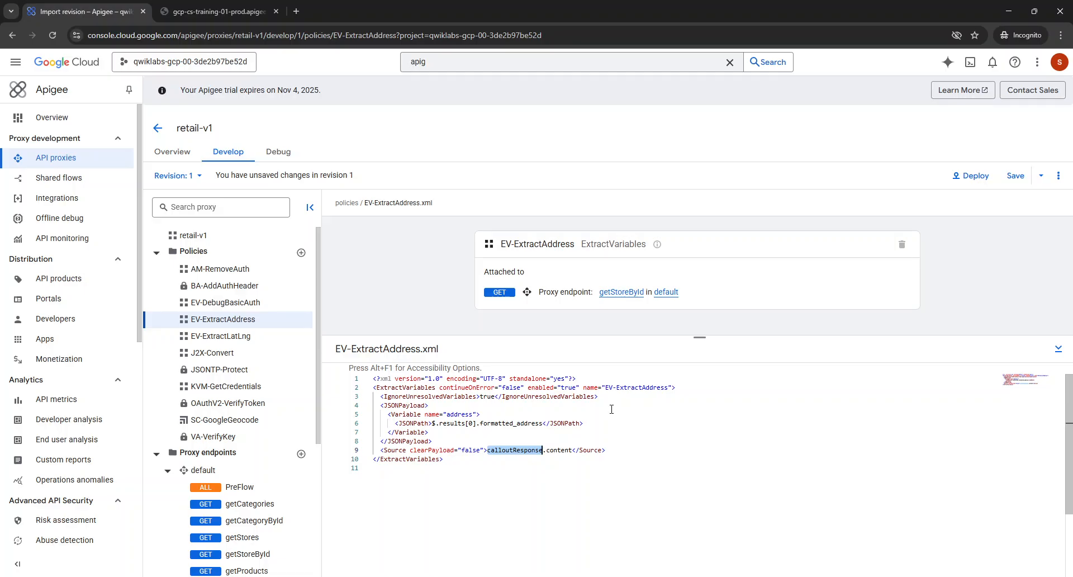
left_click(436, 423)
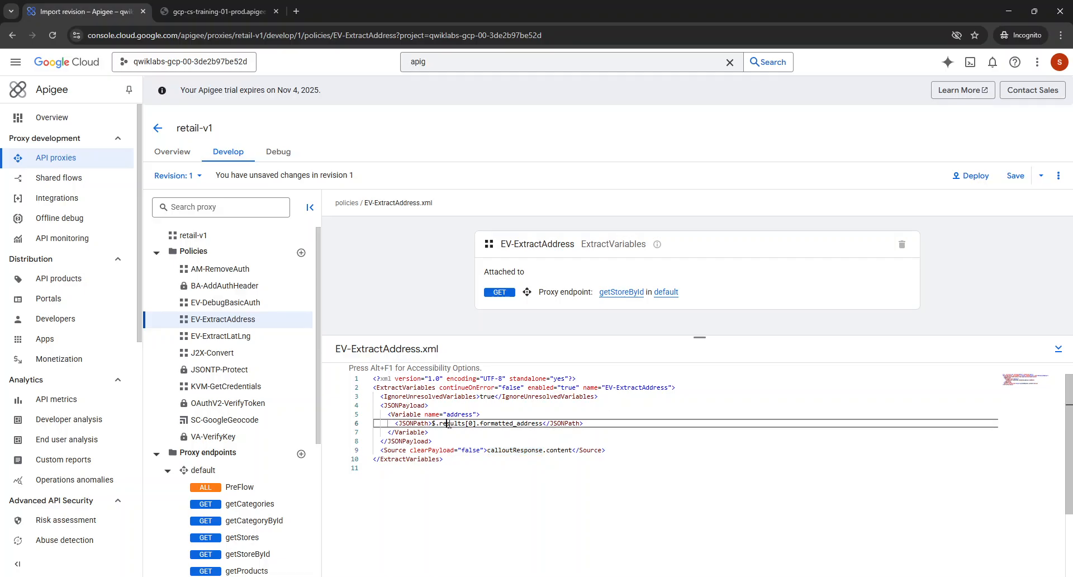
left_click(471, 423)
double_click(513, 423)
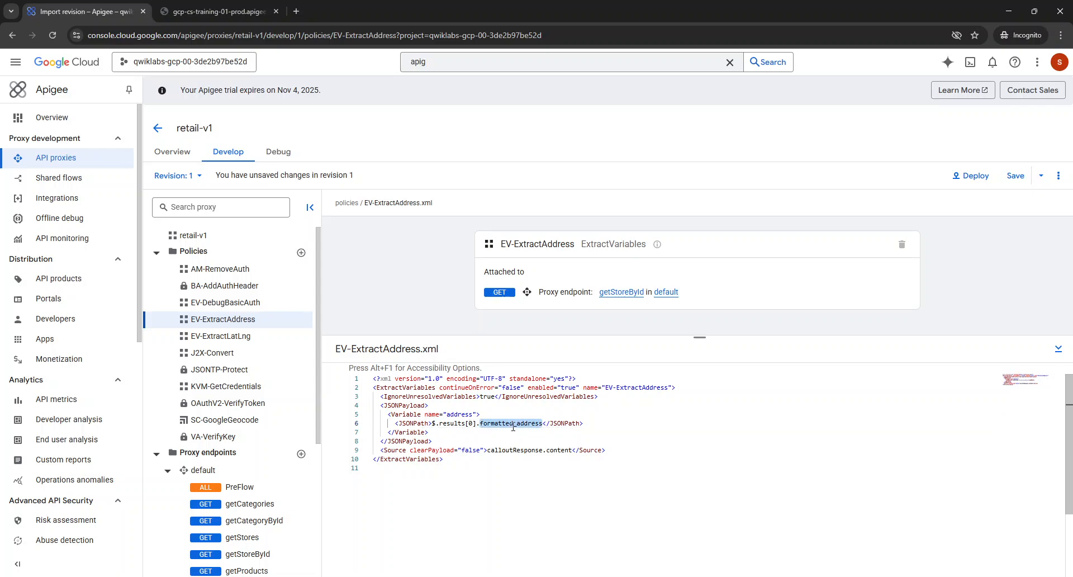
- Switch to the browser tab with the geocoding response and examine the request URL's endpoint, latlng and key parameters
left_click(218, 11)
left_click_drag(90, 38, 338, 40)
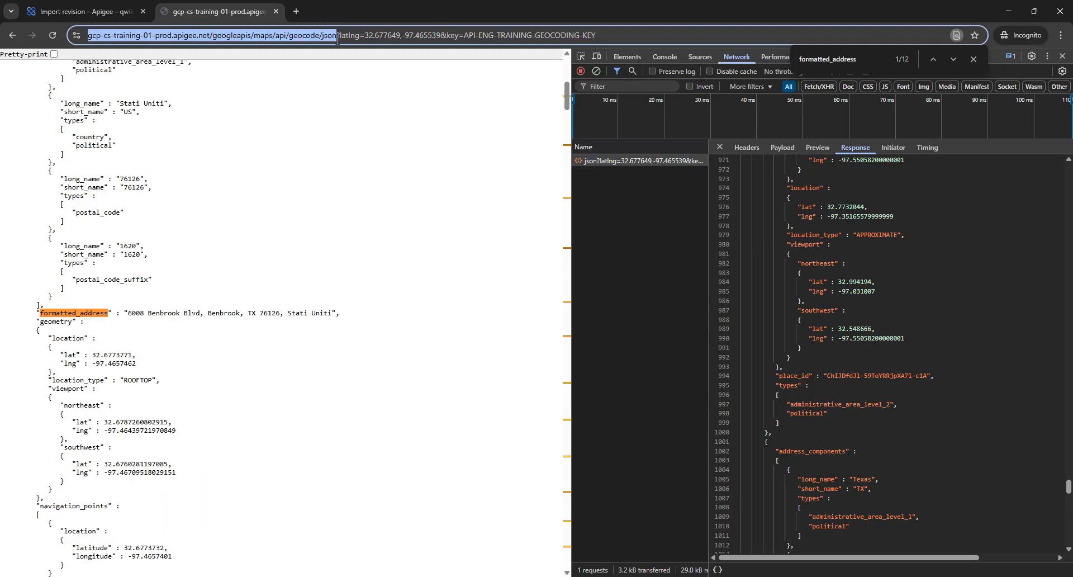
double_click(375, 36)
left_click(424, 36)
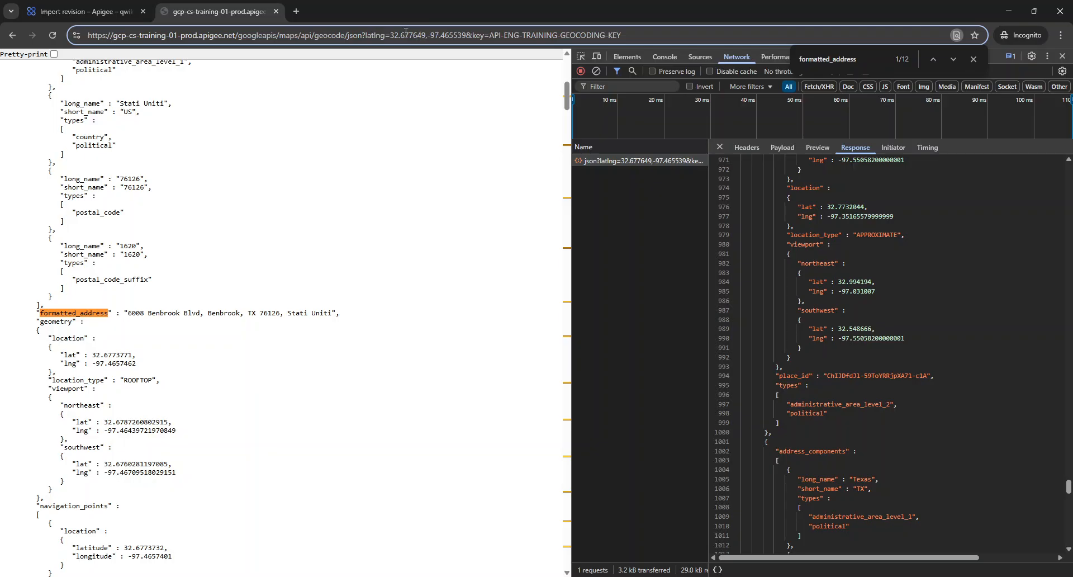
left_click_drag(427, 35, 463, 36)
double_click(478, 35)
- Locate the results array and the first result's formatted_address field in the geocoding JSON response
scroll(210, 313, "up", 8)
double_click(29, 123)
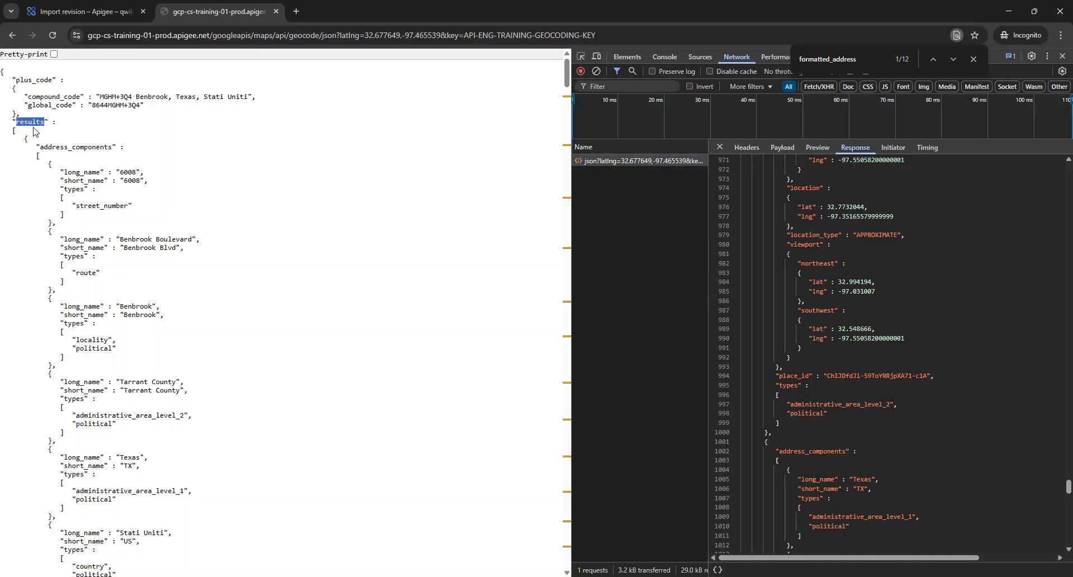
scroll(204, 197, "down", 10)
double_click(75, 192)
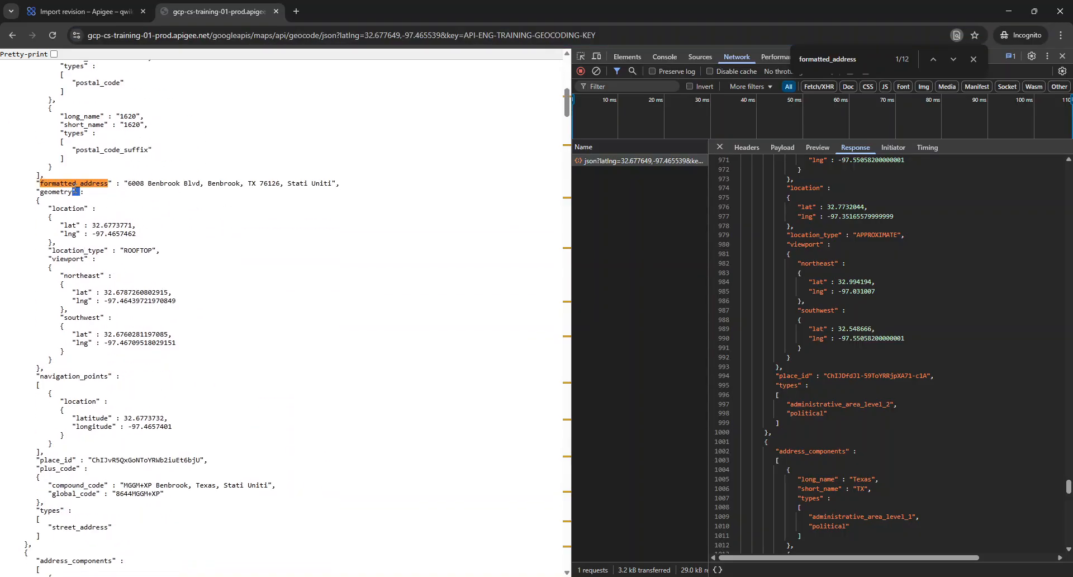
double_click(73, 183)
- Return to the Apigee proxy editor, open the getStoreById flow, collapse the code pane and review its response policies
left_click(83, 11)
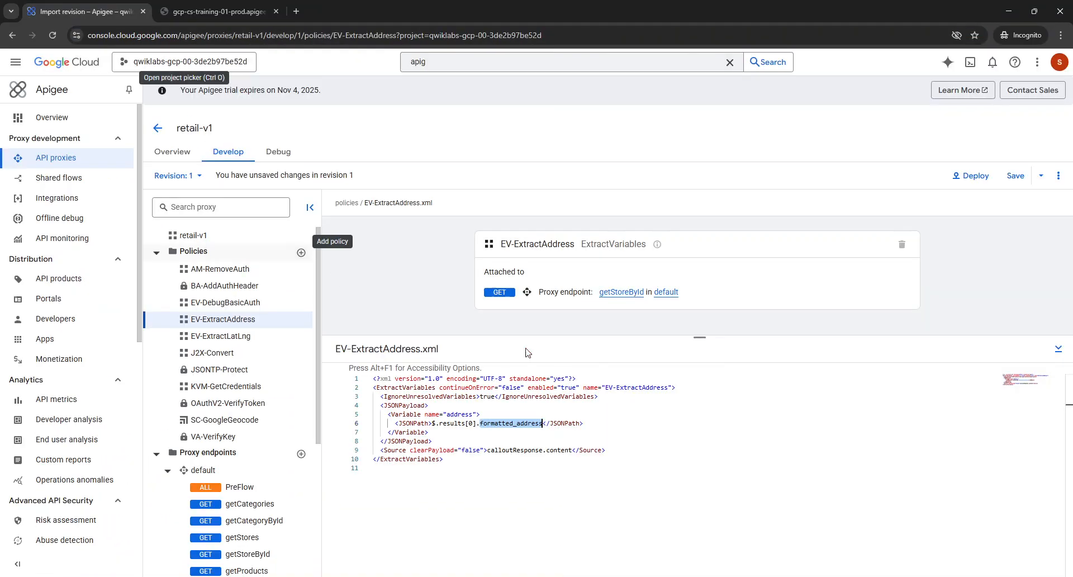
scroll(229, 380, "down", 2)
scroll(229, 380, "down", 1)
left_click(258, 388)
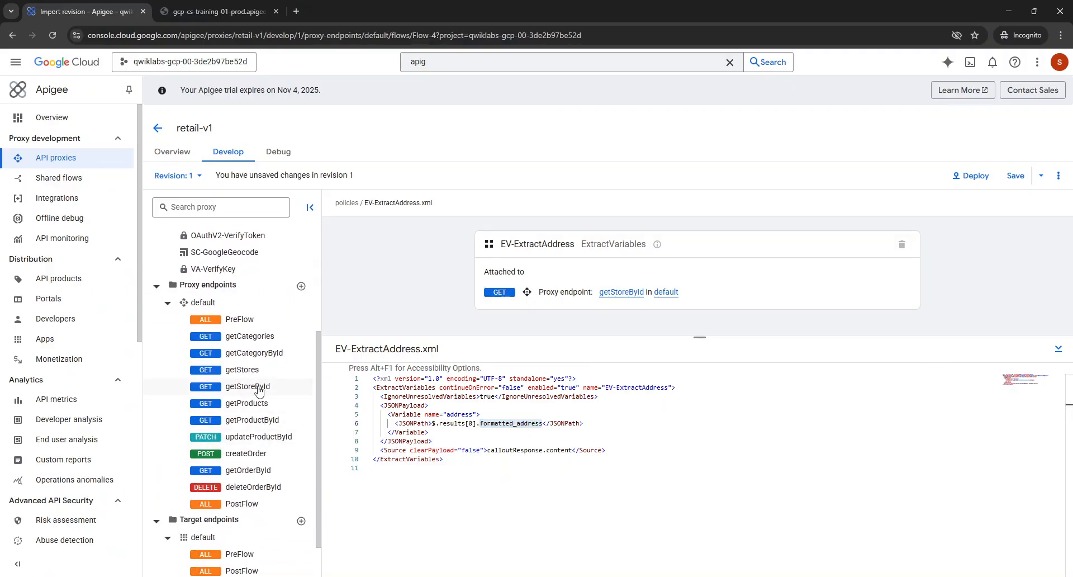
left_click(1058, 348)
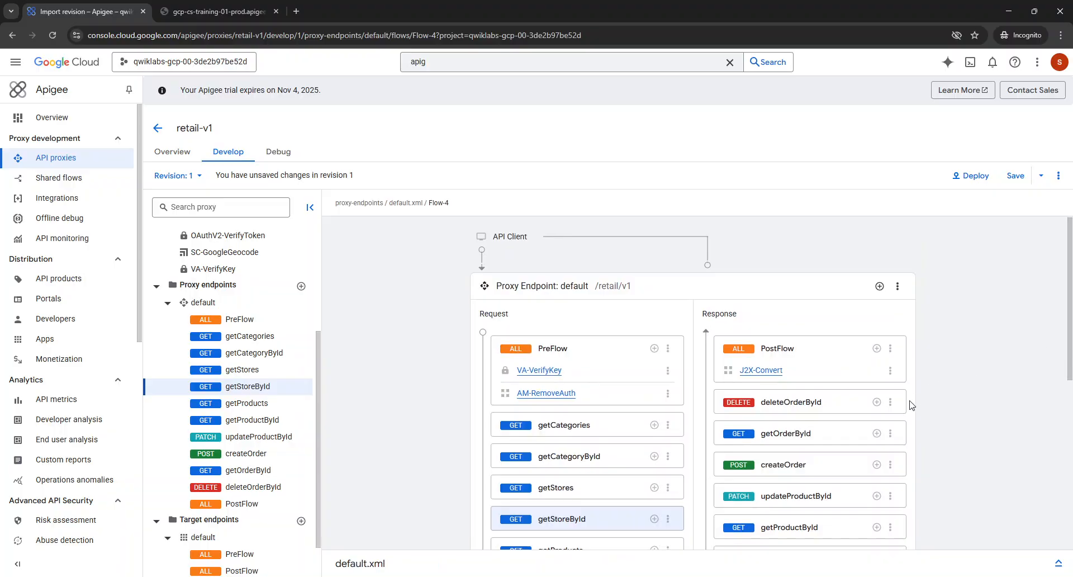
scroll(915, 404, "down", 5)
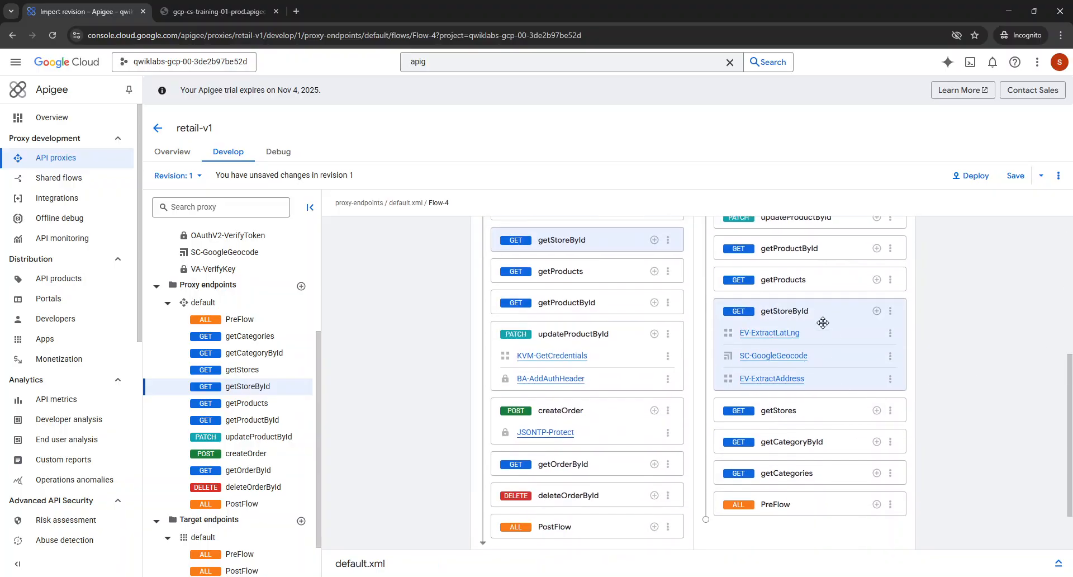